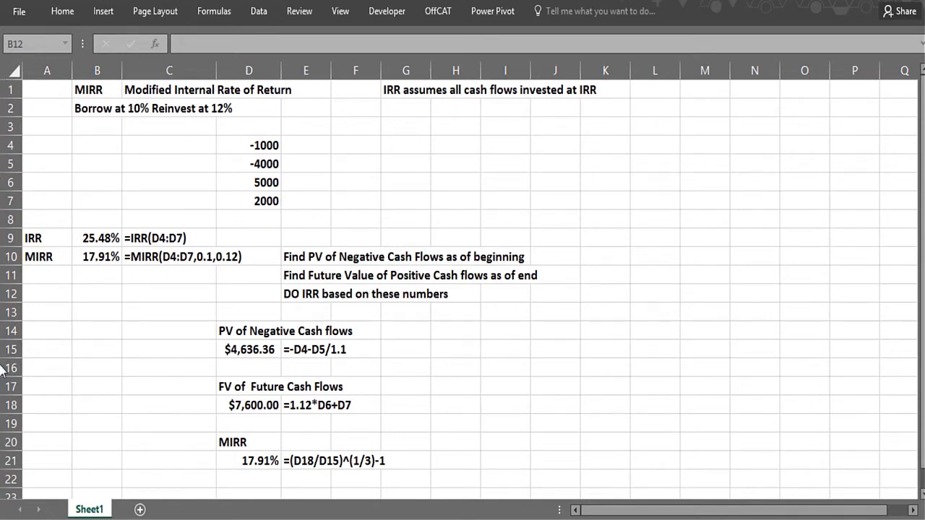
Examine the cash flows in D4:D7, going through the negative and positive amounts one by one
{"action": "left_click", "coordinate": [175, 150]}
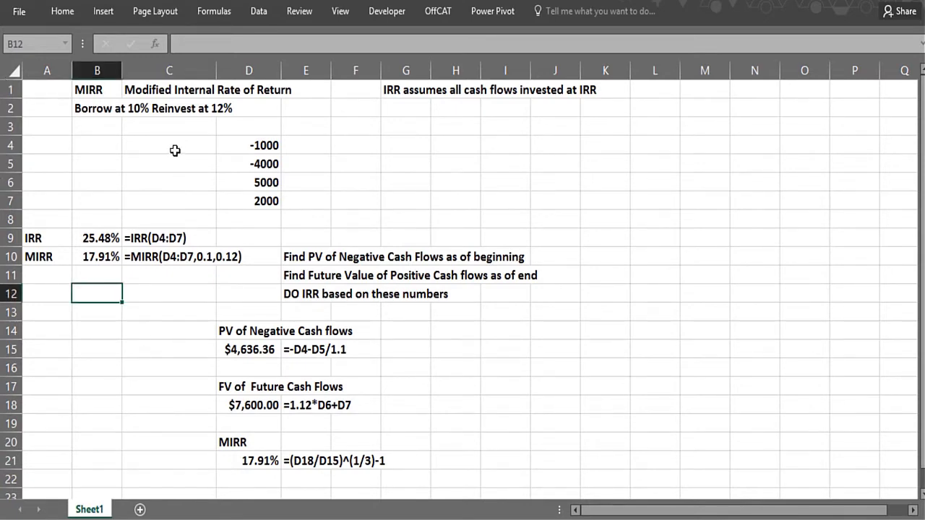
{"action": "left_click", "coordinate": [240, 145]}
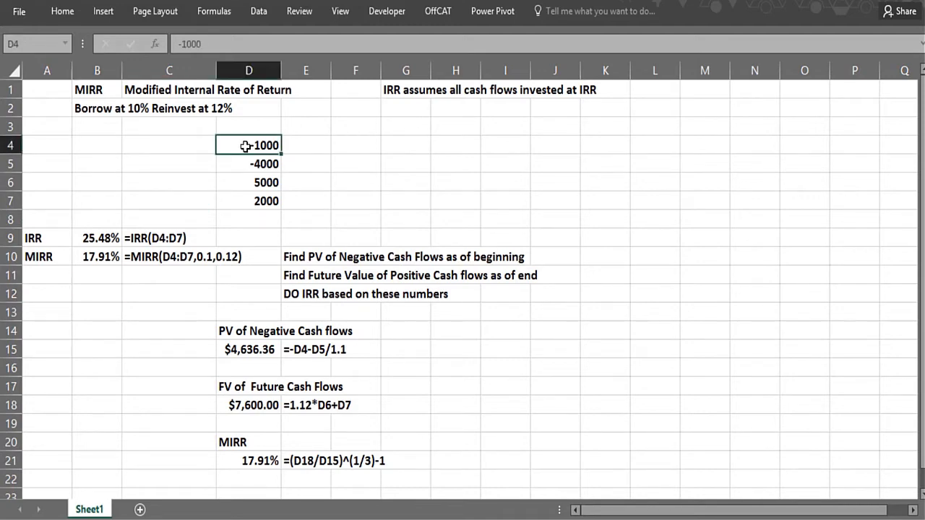
{"action": "left_click", "coordinate": [242, 201]}
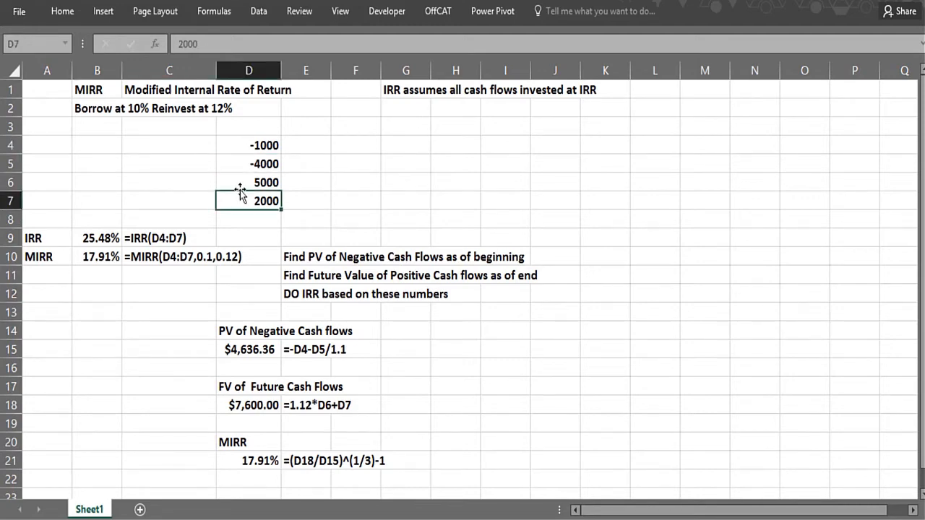
{"action": "left_click", "coordinate": [241, 147]}
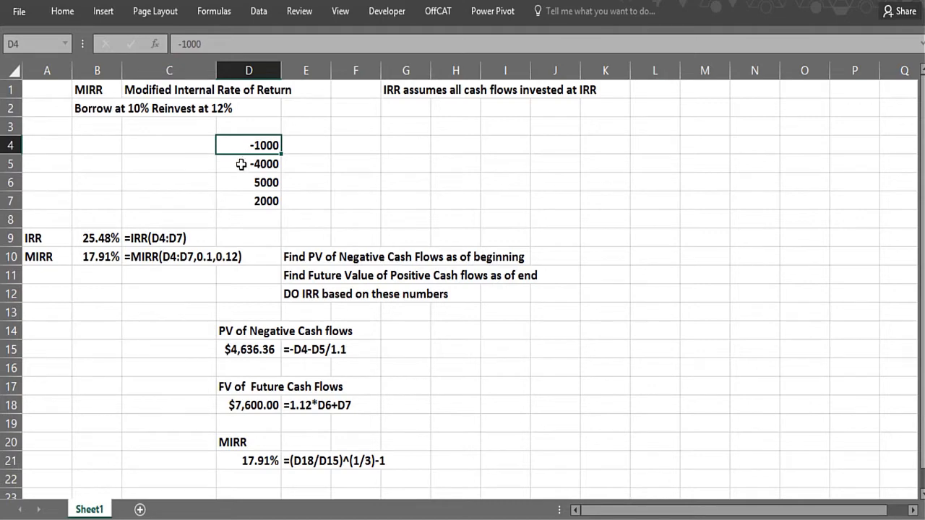
{"action": "left_click", "coordinate": [241, 164]}
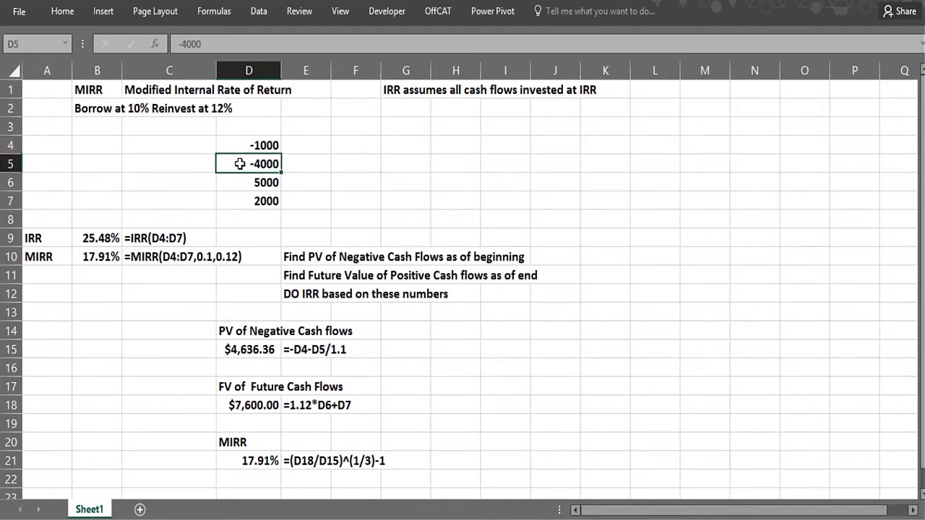
{"action": "left_click", "coordinate": [238, 185]}
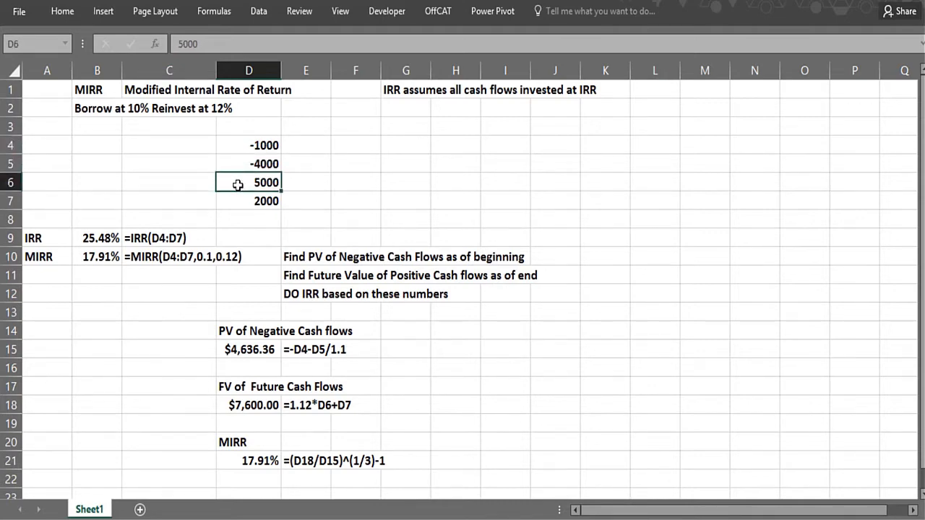
{"action": "left_click", "coordinate": [239, 201]}
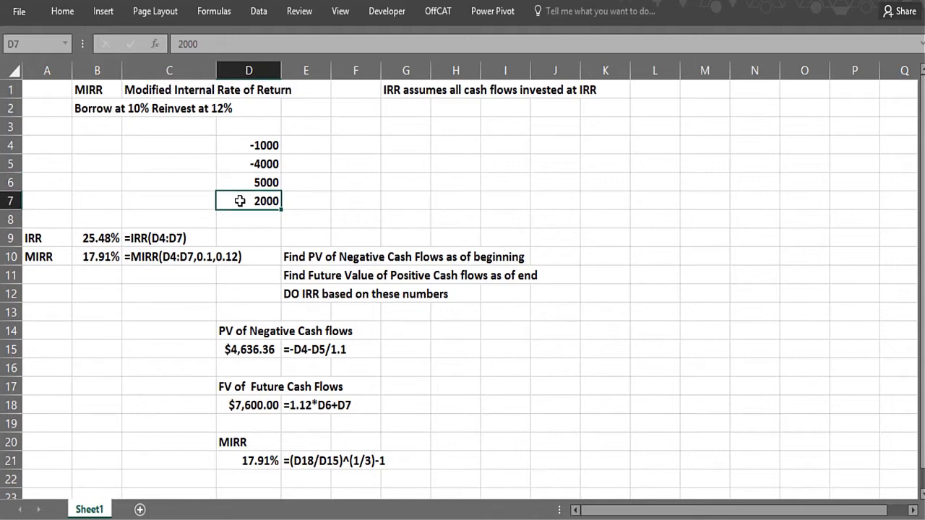
{"action": "left_click", "coordinate": [190, 158]}
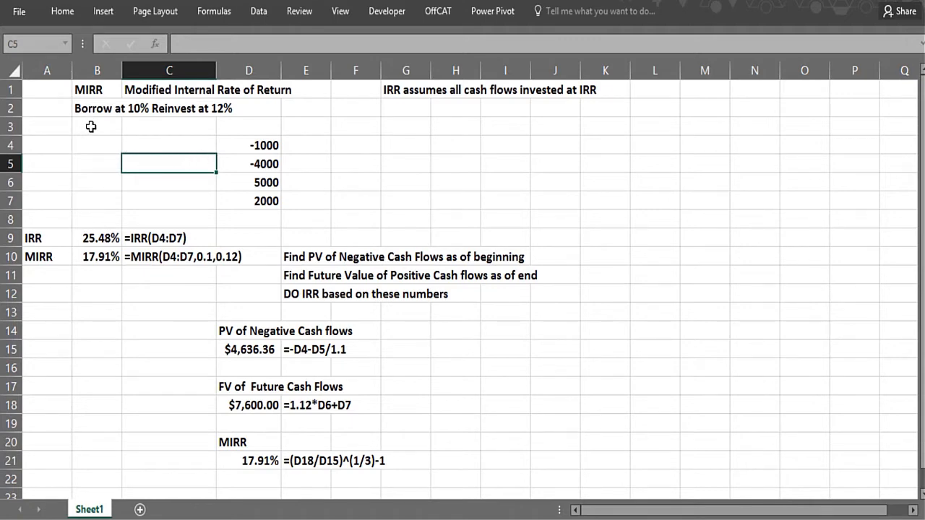
{"action": "left_click", "coordinate": [243, 165]}
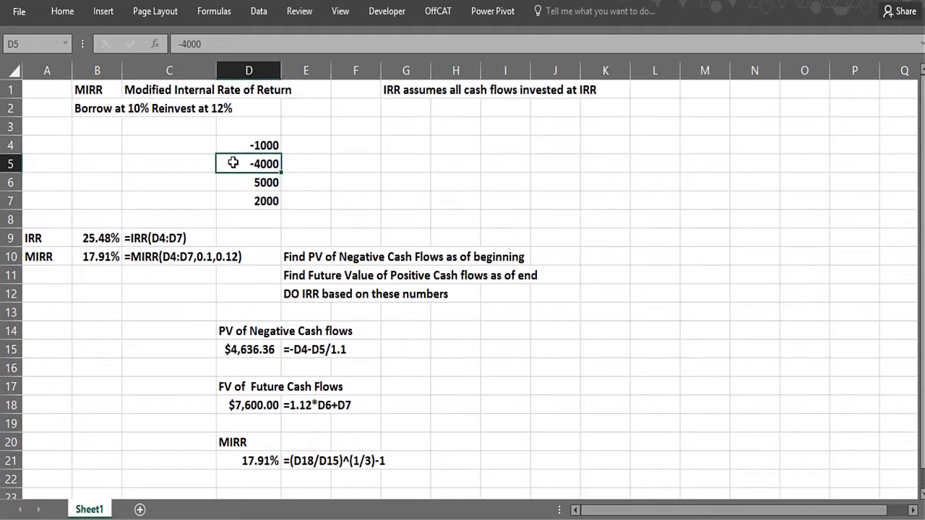
{"action": "left_click", "coordinate": [236, 182]}
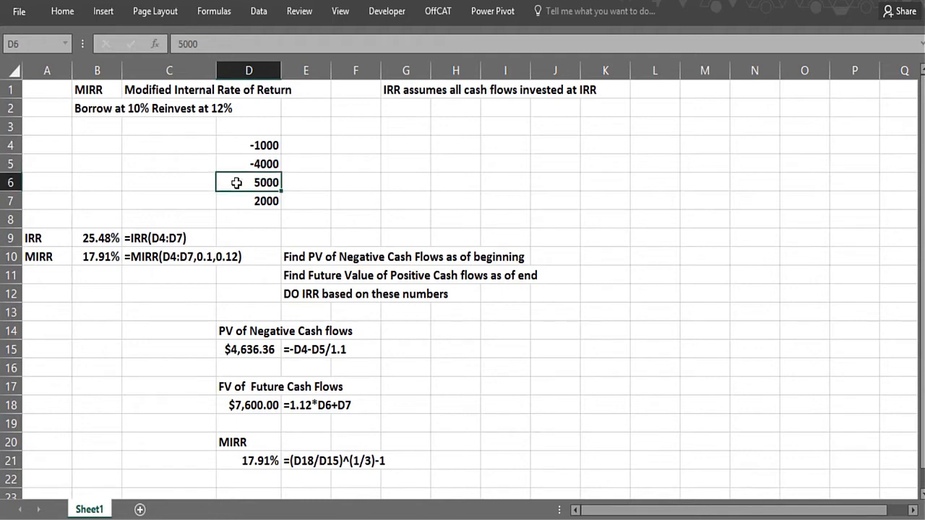
{"action": "left_click", "coordinate": [192, 149]}
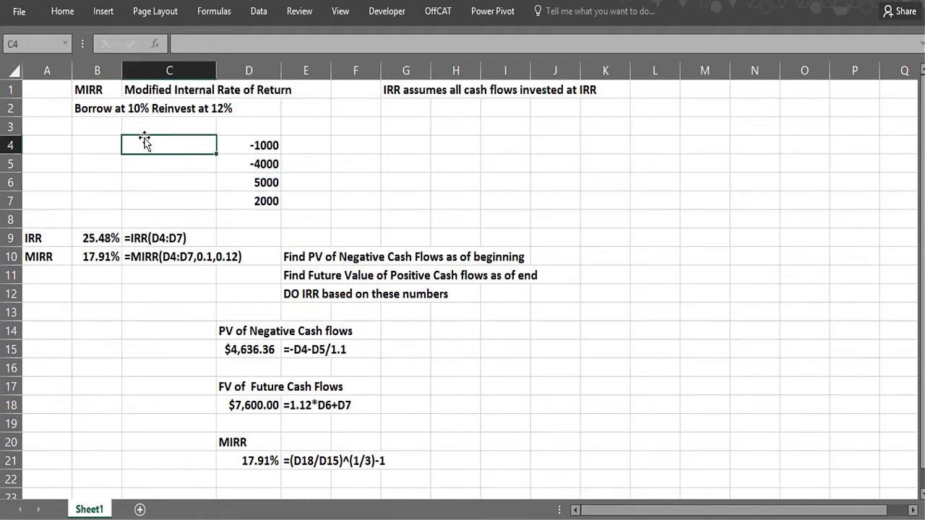
Calculate the internal rate of return of cash flows D4:D7 in cell B12 with the IRR function
{"action": "left_click", "coordinate": [83, 301]}
{"action": "type", "text": "=i"}
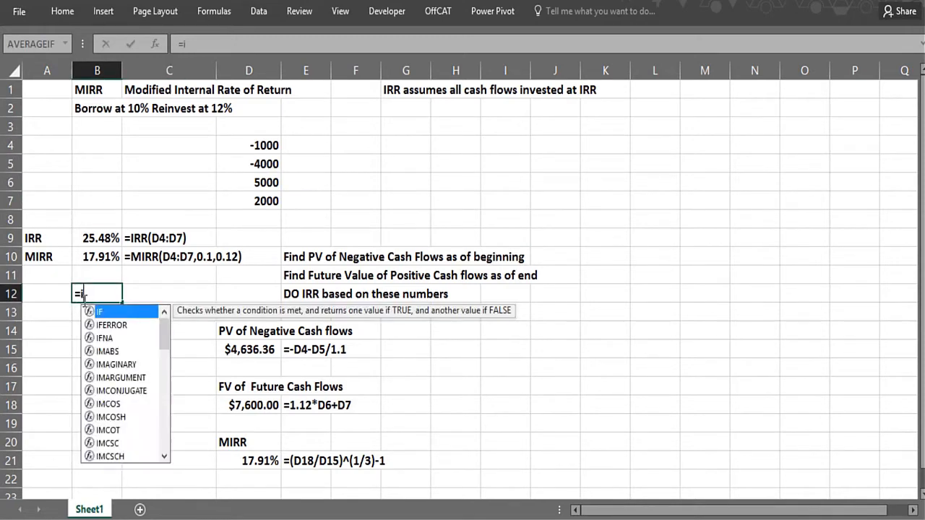
{"action": "type", "text": "rr("}
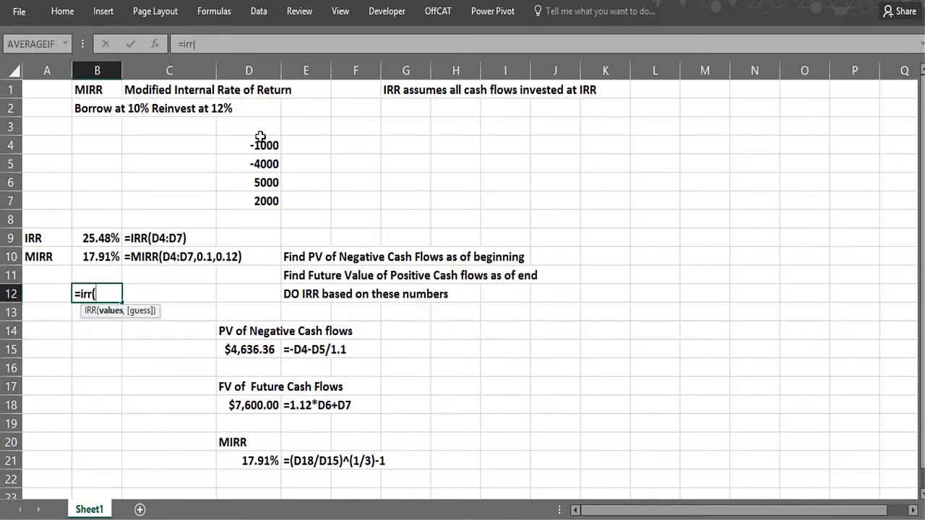
{"action": "left_click_drag", "start_coordinate": [256, 142], "coordinate": [264, 198]}
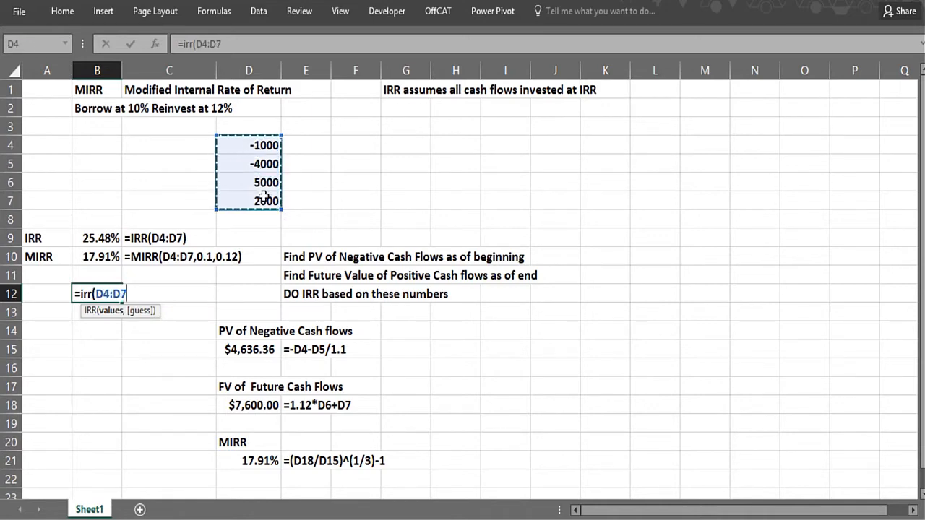
{"action": "type", "text": ")"}
{"action": "key", "text": "Return"}
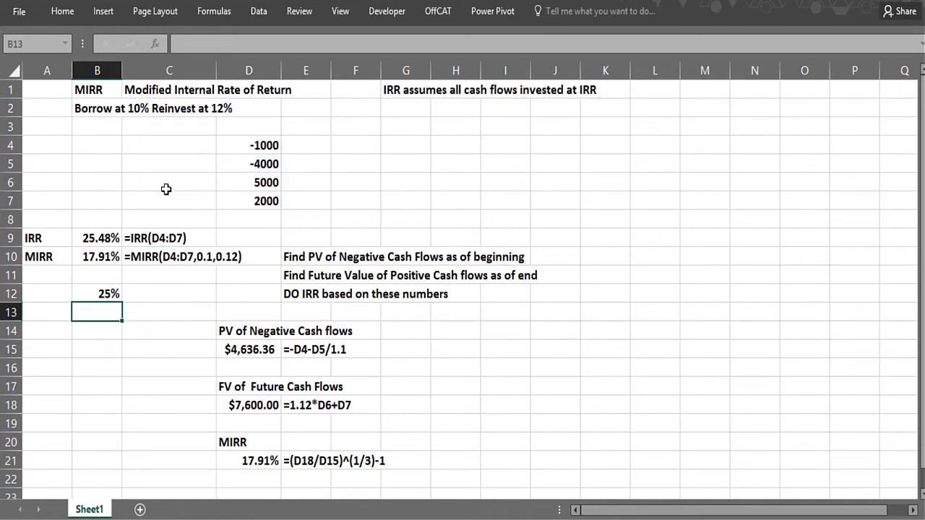
{"action": "left_click", "coordinate": [157, 239]}
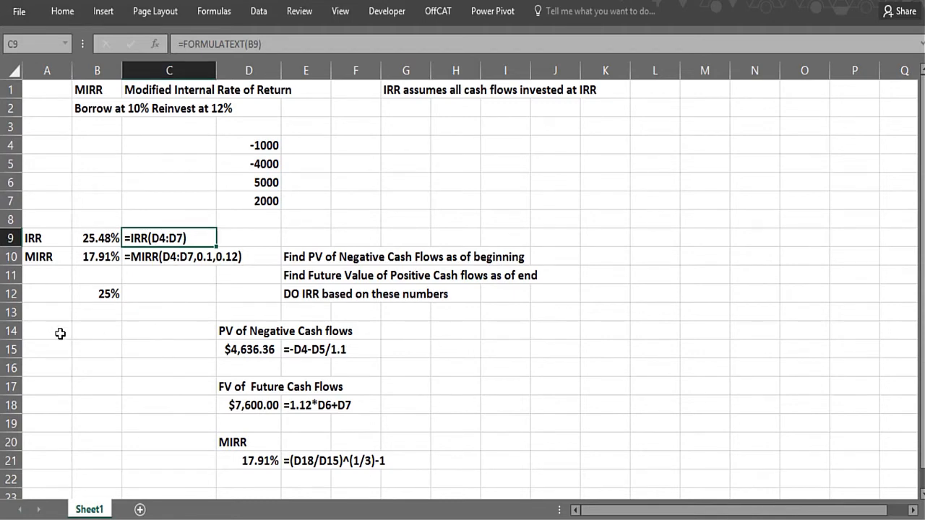
Enter =MIRR(D4:D7,.1,.12) in cell B14, using a 10% finance rate and a 12% reinvestment rate
{"action": "left_click", "coordinate": [109, 329]}
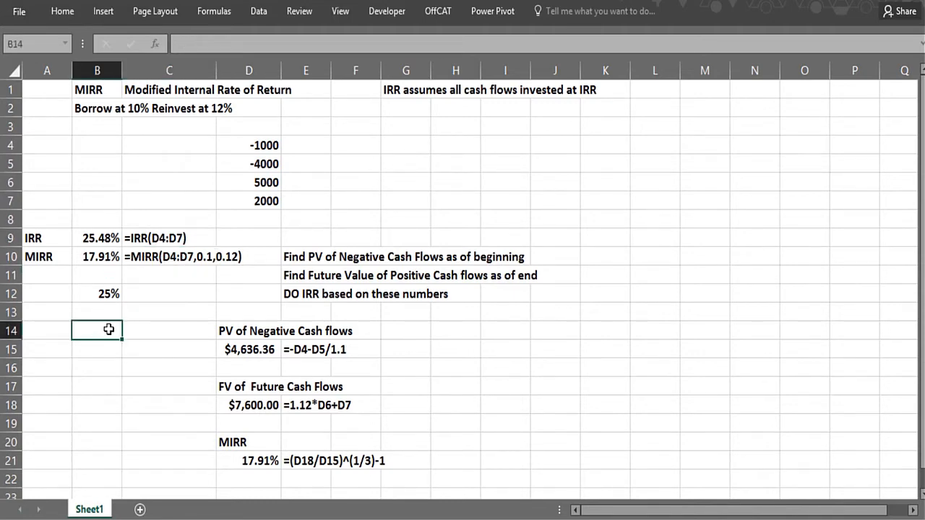
{"action": "type", "text": "=mirr"}
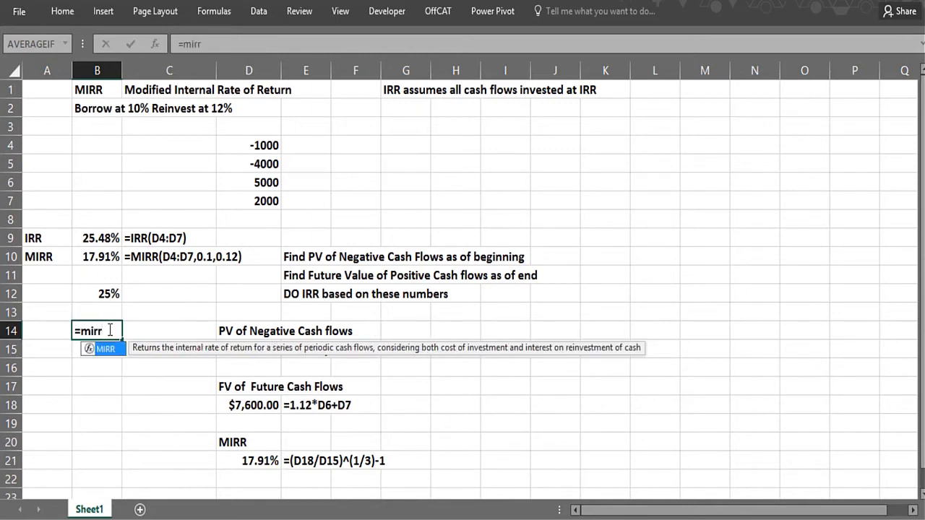
{"action": "type", "text": "("}
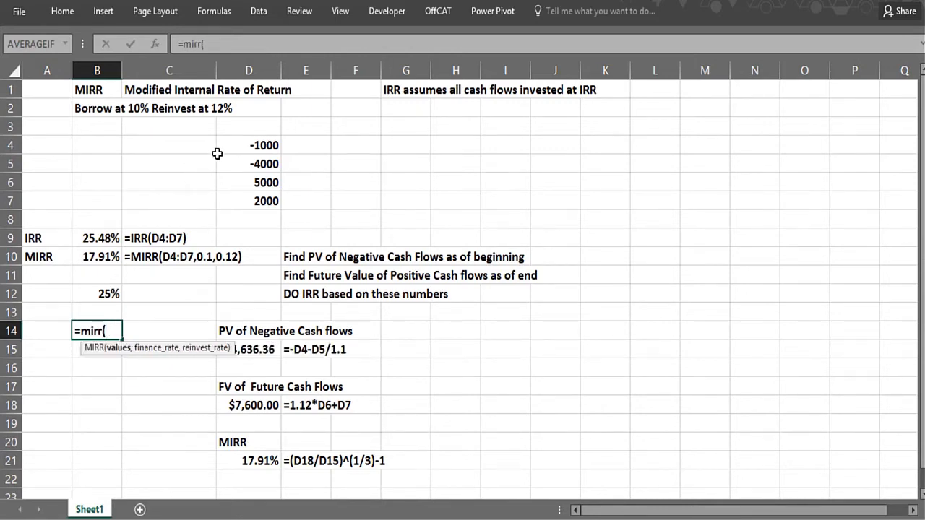
{"action": "left_click_drag", "start_coordinate": [227, 149], "coordinate": [235, 194]}
{"action": "type", "text": ",0"}
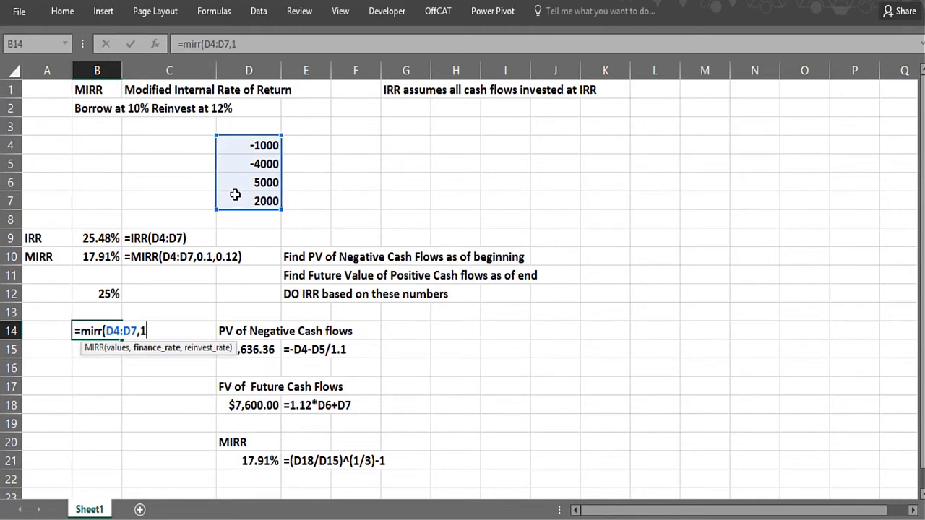
{"action": "type", "text": ".1,0.12"}
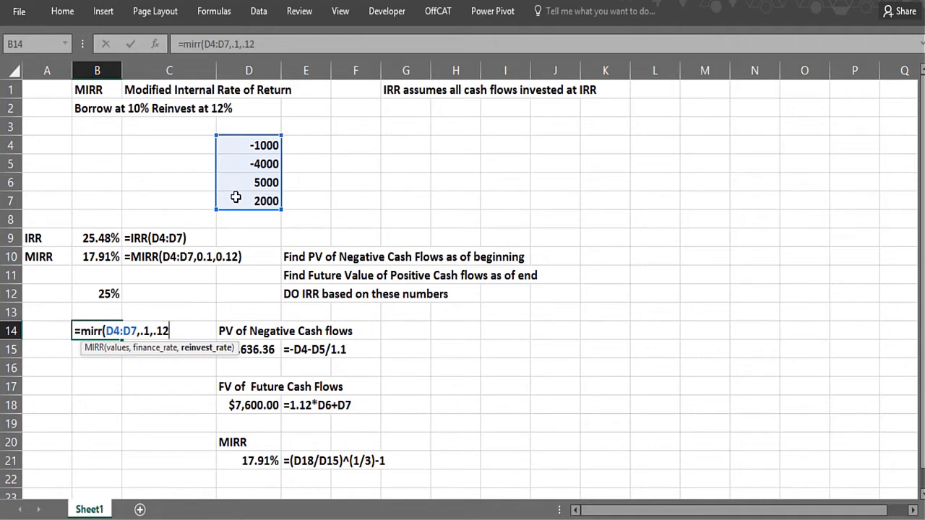
{"action": "type", "text": ")"}
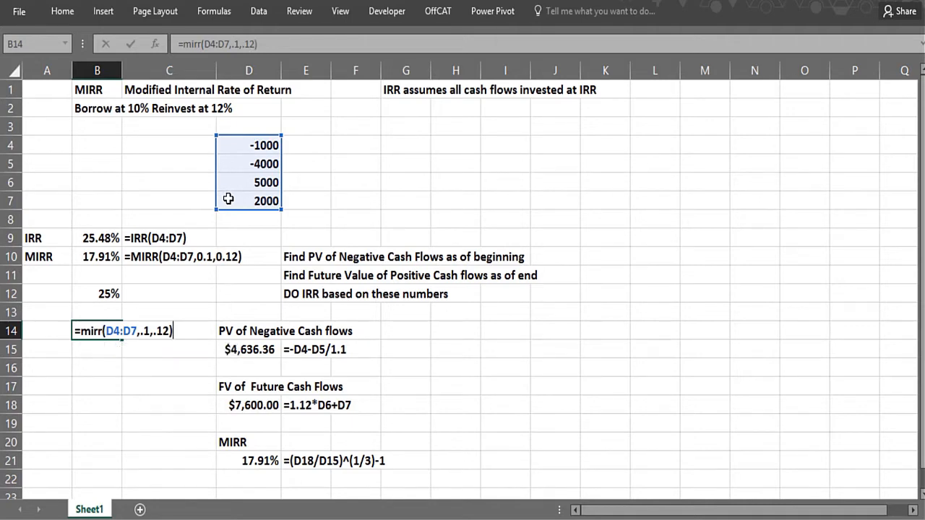
{"action": "key", "text": "Return"}
Format the MIRR result in B14 as a Number with 3 decimal places
{"action": "left_click", "coordinate": [95, 334]}
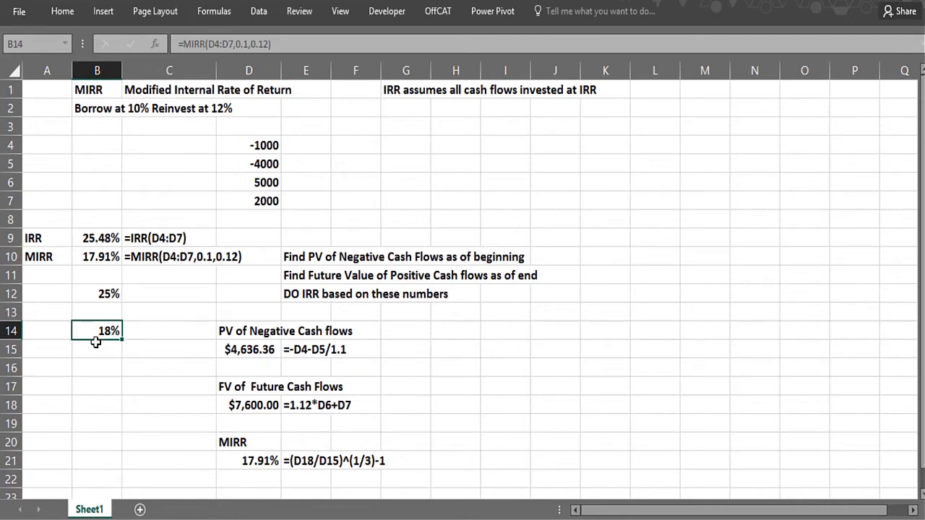
{"action": "key", "text": "ctrl+1"}
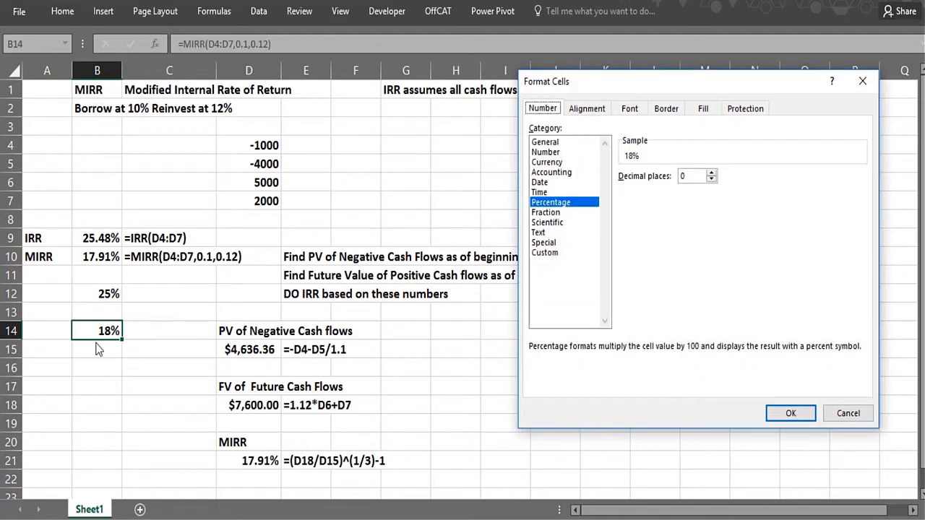
{"action": "left_click", "coordinate": [544, 153]}
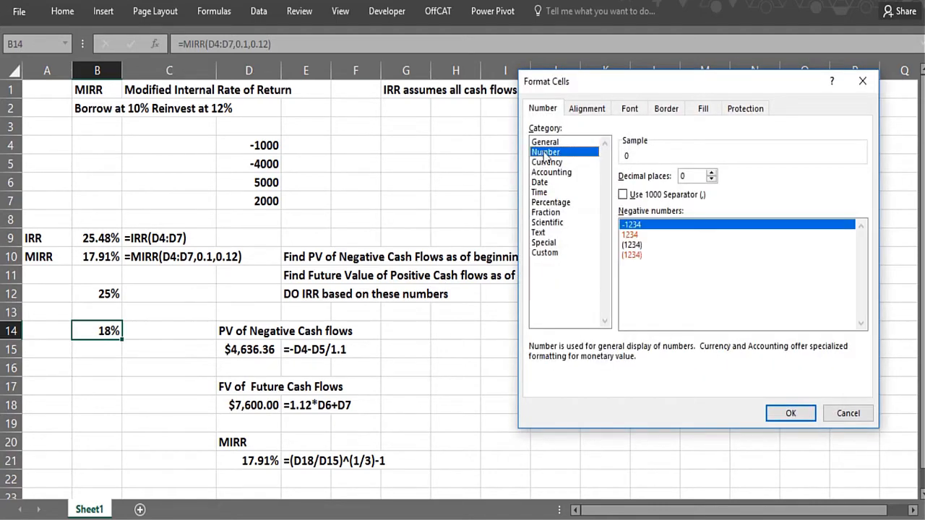
{"action": "left_click", "coordinate": [711, 173]}
{"action": "left_click", "coordinate": [711, 172]}
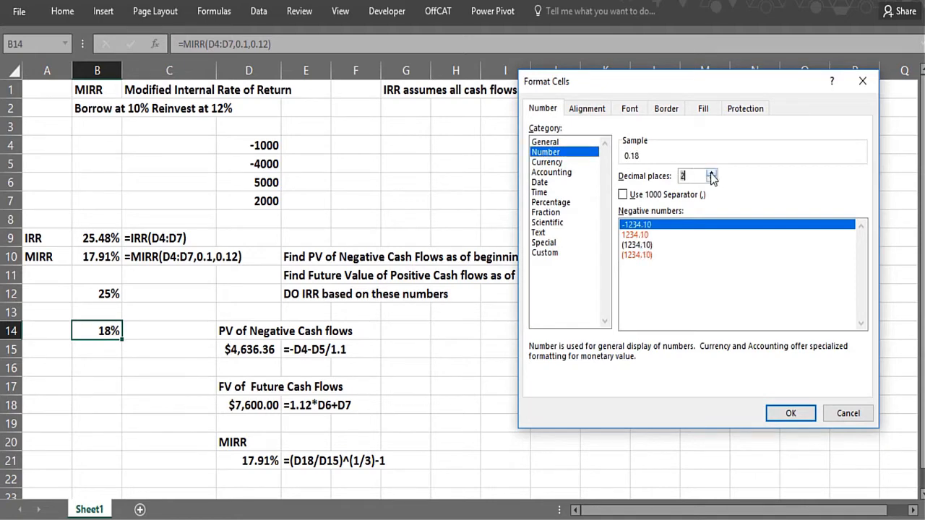
{"action": "left_click", "coordinate": [711, 173]}
{"action": "left_click", "coordinate": [784, 413]}
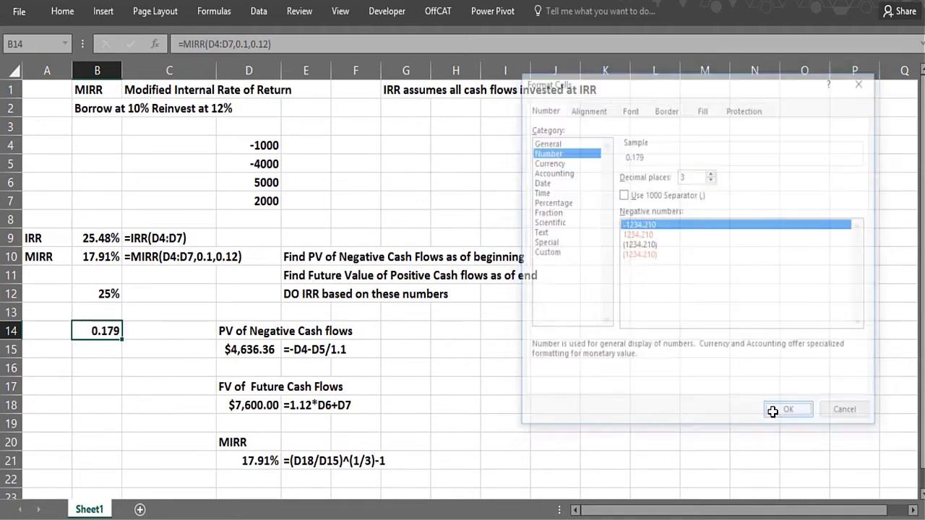
Review the MIRR method notes in E10:E12, the present value formula in D15, and the cash flows they refer to
{"action": "left_click", "coordinate": [201, 405]}
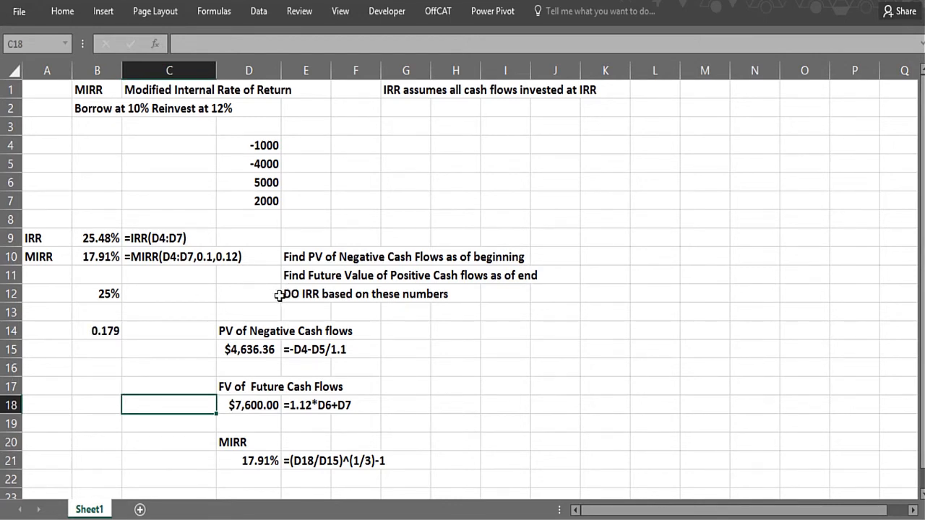
{"action": "left_click", "coordinate": [298, 259]}
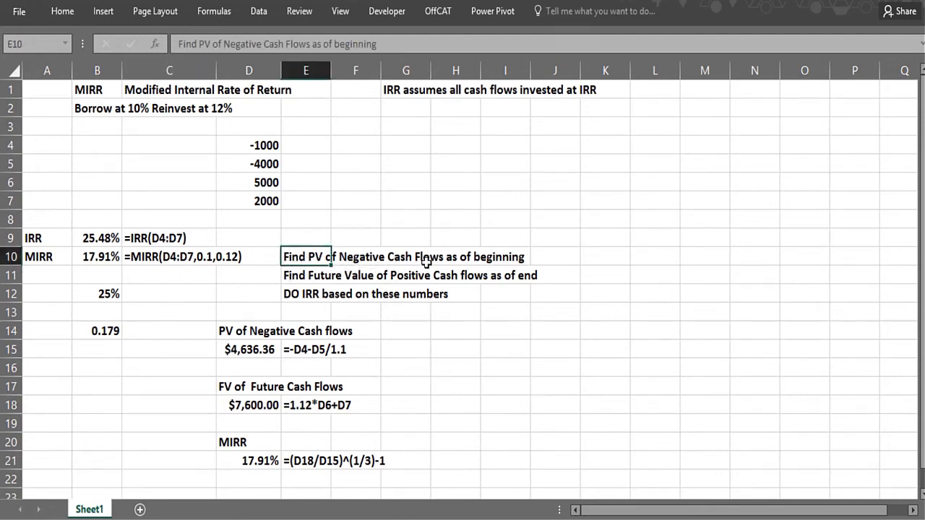
{"action": "left_click", "coordinate": [254, 146]}
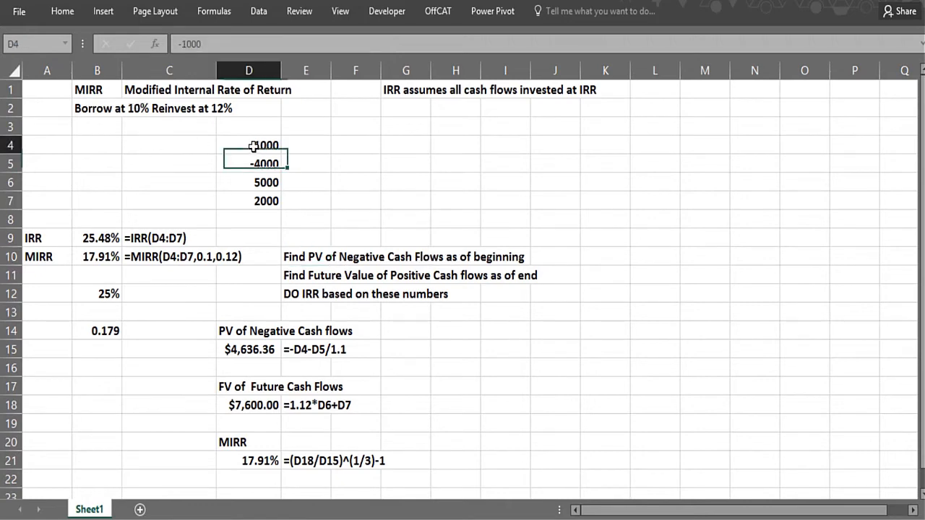
{"action": "left_click", "coordinate": [289, 277]}
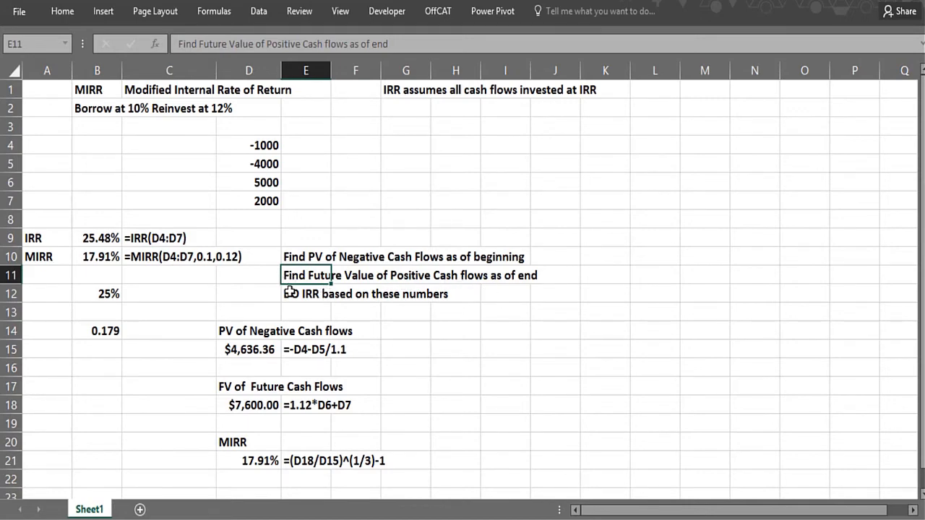
{"action": "left_click", "coordinate": [289, 294]}
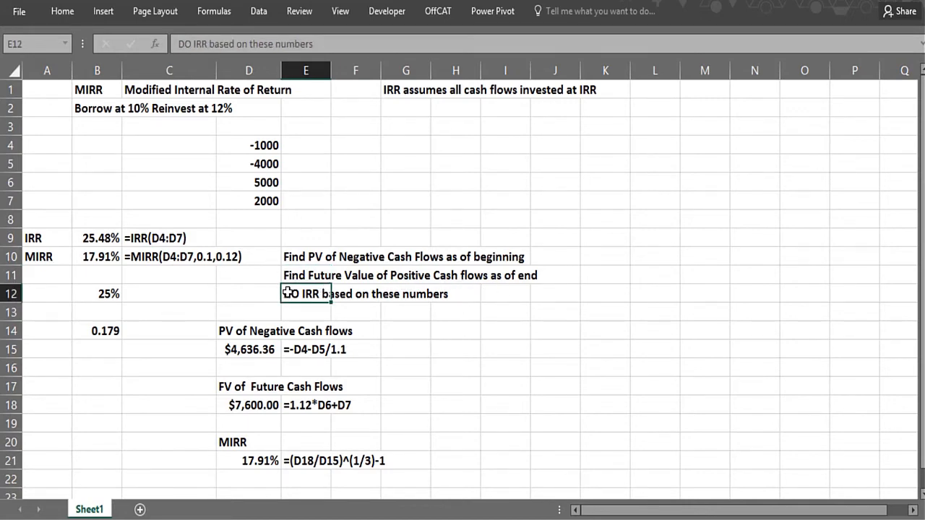
{"action": "left_click", "coordinate": [239, 352]}
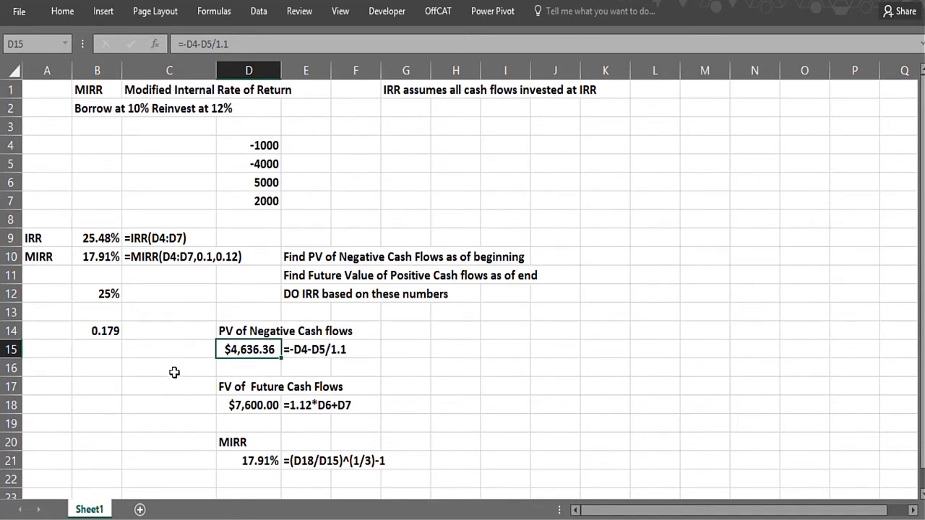
{"action": "left_click", "coordinate": [244, 369]}
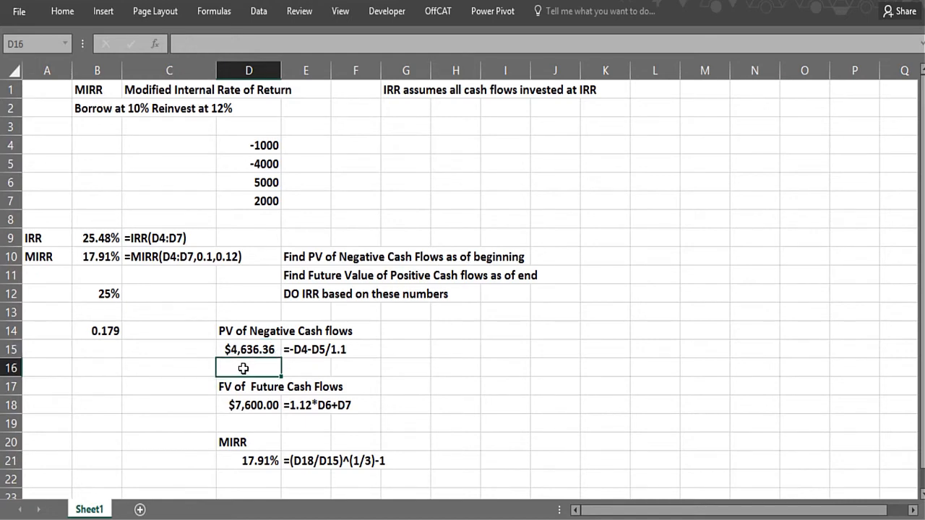
{"action": "left_click", "coordinate": [249, 184]}
{"action": "left_click", "coordinate": [251, 199]}
{"action": "left_click", "coordinate": [250, 184]}
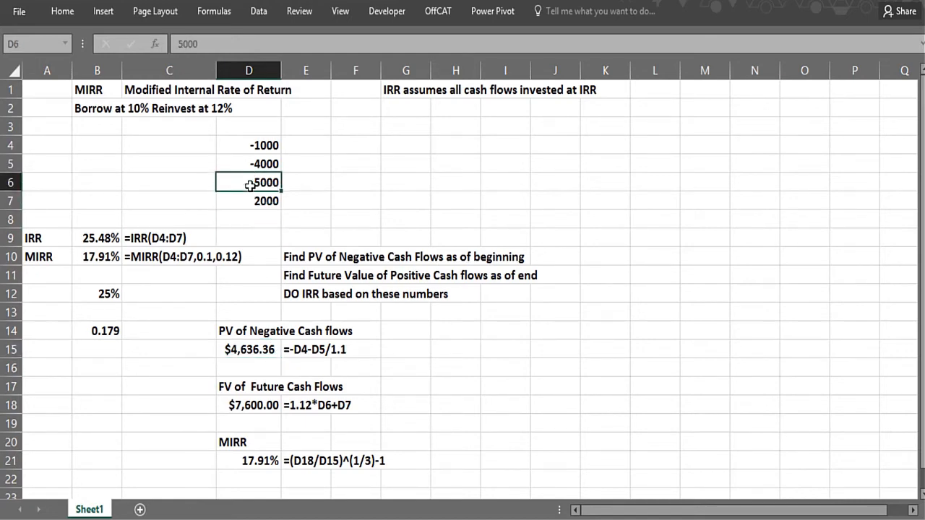
Review the future value formula in D18, the cash flows in D4:D7 and the MIRR formula in D21
{"action": "left_click", "coordinate": [249, 201]}
{"action": "left_click", "coordinate": [249, 182]}
{"action": "left_click", "coordinate": [248, 402]}
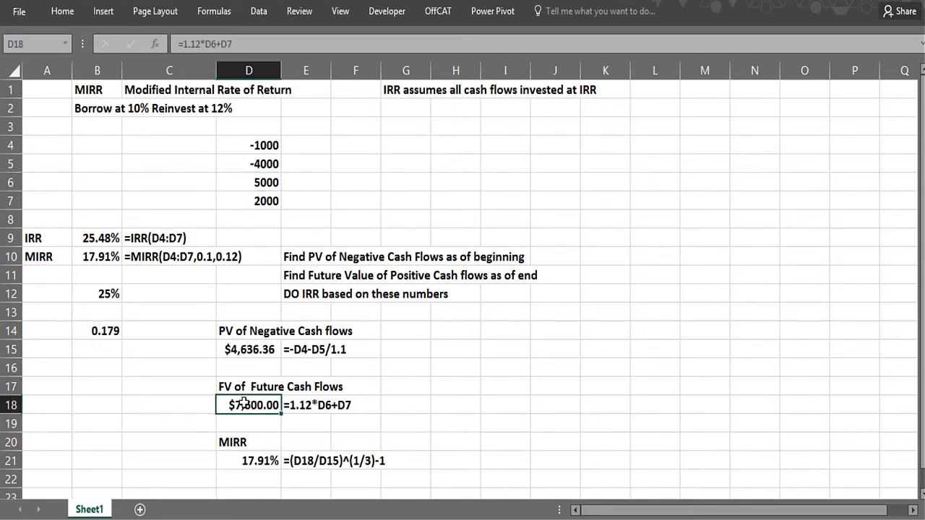
{"action": "left_click", "coordinate": [251, 164]}
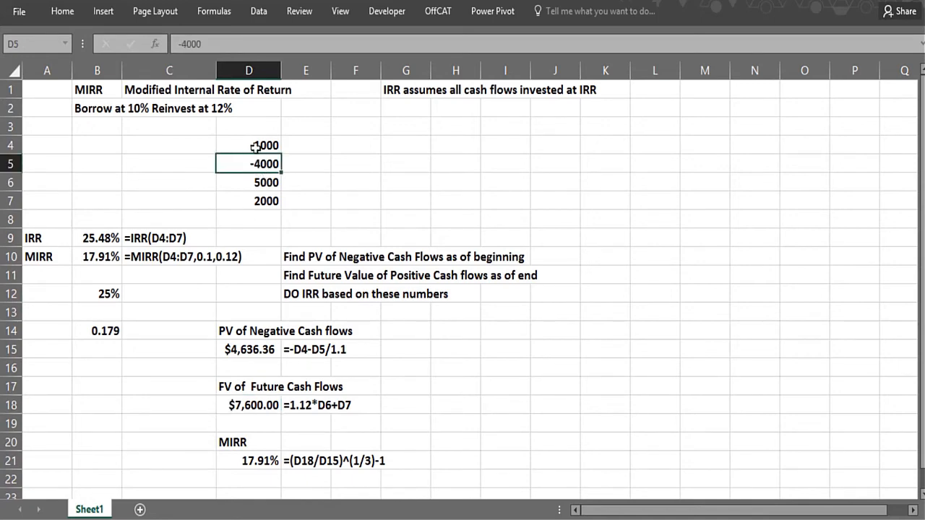
{"action": "left_click", "coordinate": [255, 147]}
{"action": "left_click", "coordinate": [248, 197]}
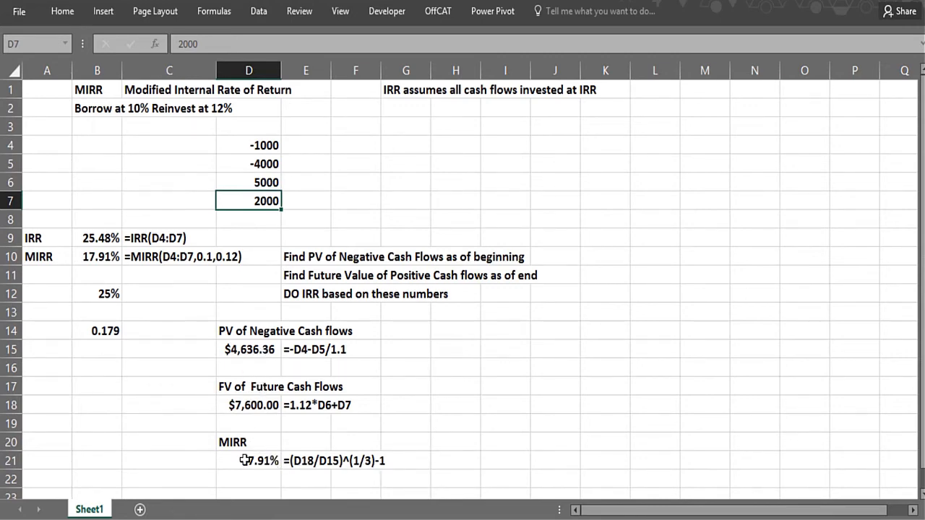
{"action": "left_click", "coordinate": [243, 460]}
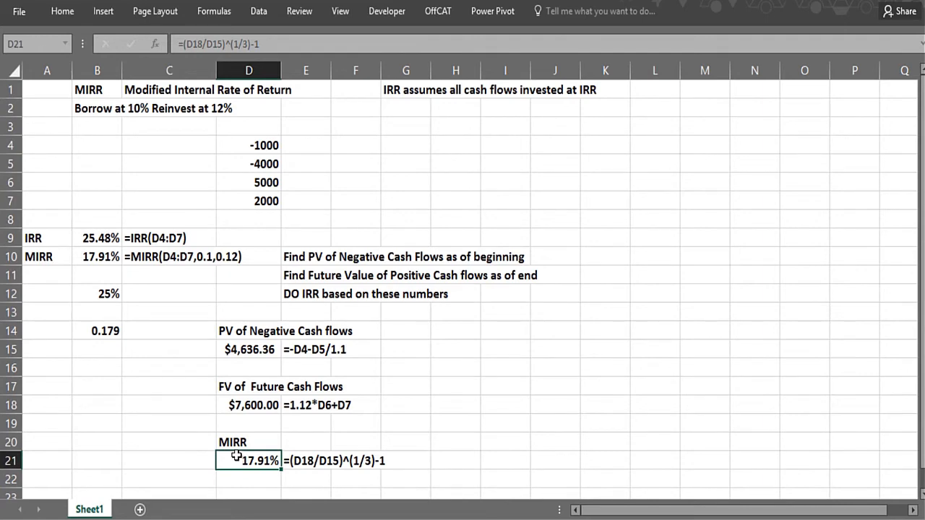
{"action": "left_click", "coordinate": [184, 401]}
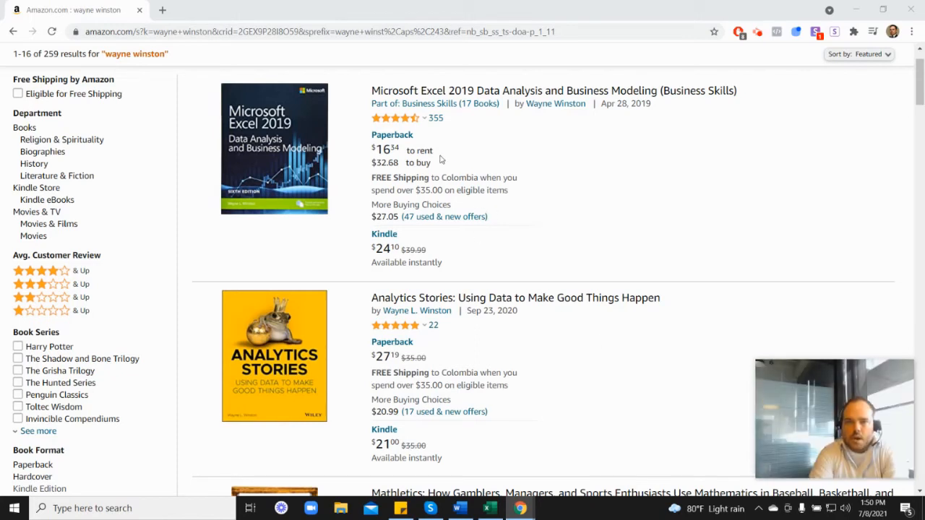
Browse the author's books in the Amazon search results and check the customer rating breakdown for Marketing Analytics
{"action": "mouse_move", "coordinate": [396, 125]}
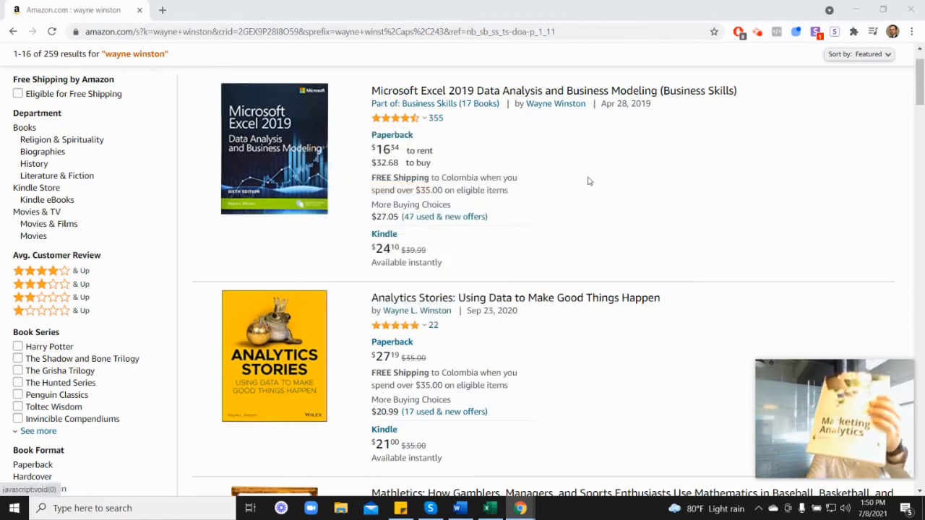
{"action": "scroll", "coordinate": [676, 242], "scroll_direction": "down", "scroll_amount": 5}
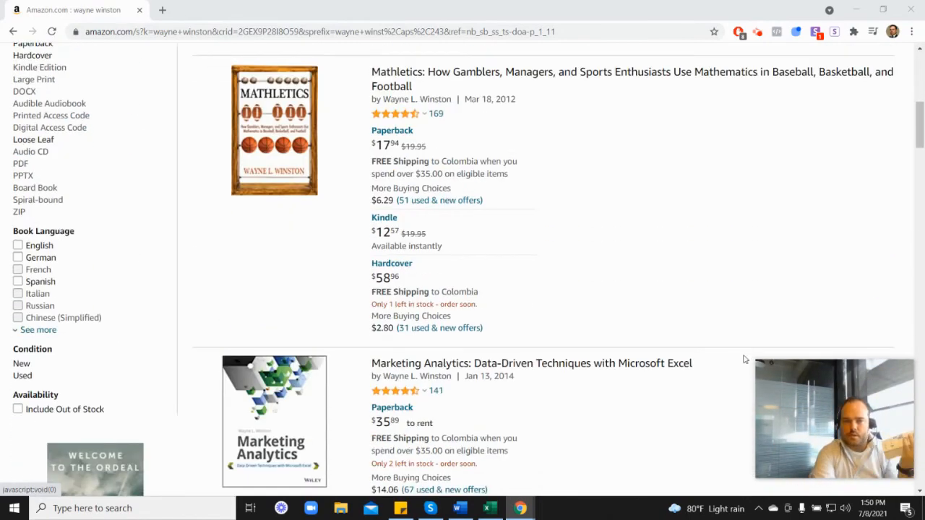
{"action": "scroll", "coordinate": [744, 359], "scroll_direction": "down", "scroll_amount": 2}
{"action": "mouse_move", "coordinate": [409, 273]}
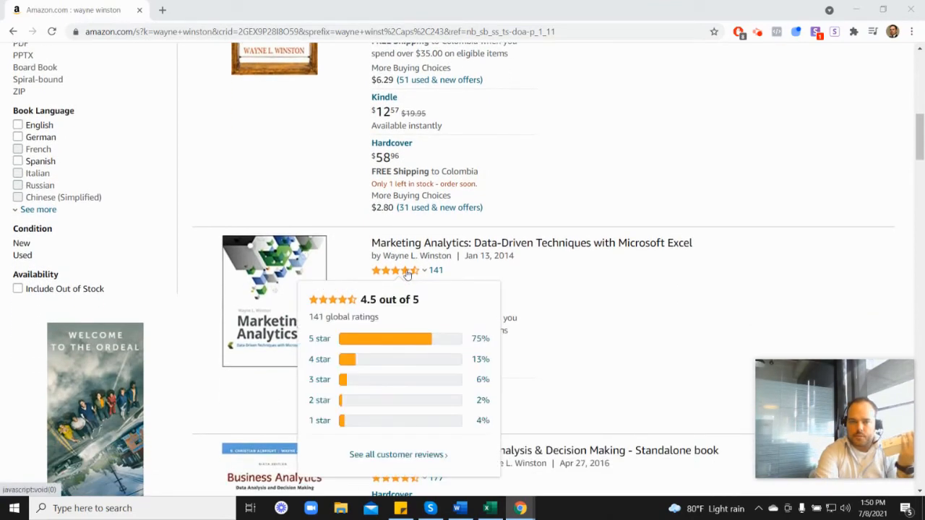
{"action": "scroll", "coordinate": [538, 274], "scroll_direction": "up", "scroll_amount": 5}
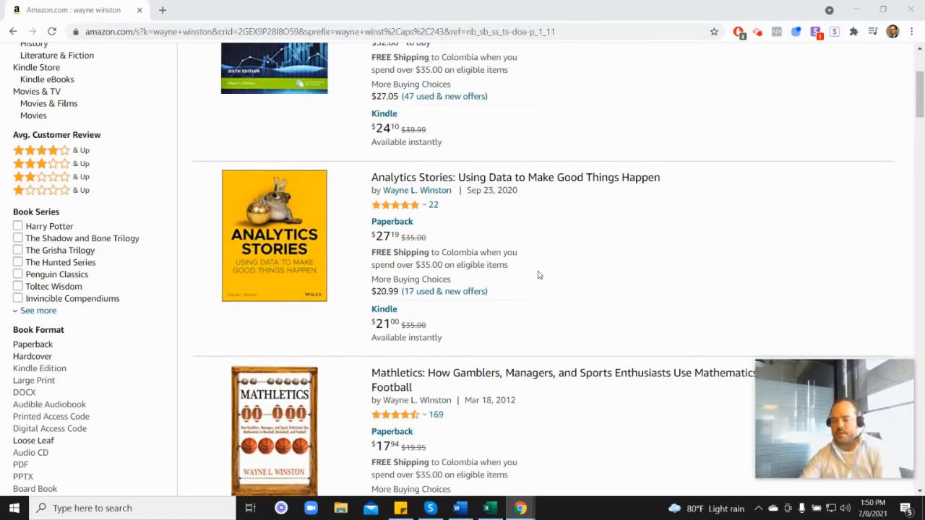